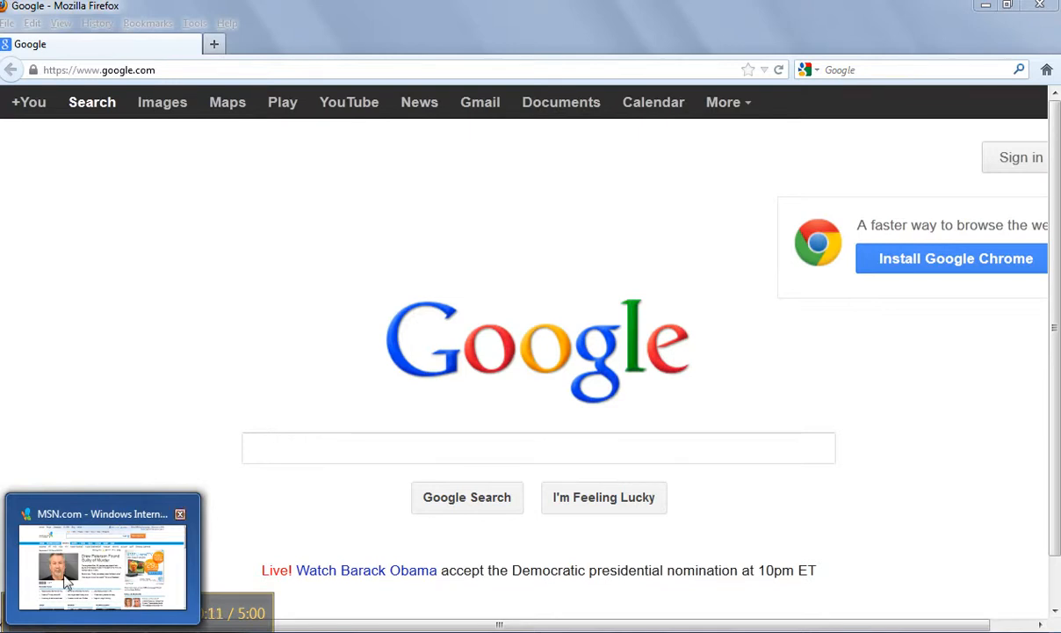
# - Navigate Firefox to mykw.kw.com, reaching the Keller Williams intranet login page
pyautogui.click(178, 70)
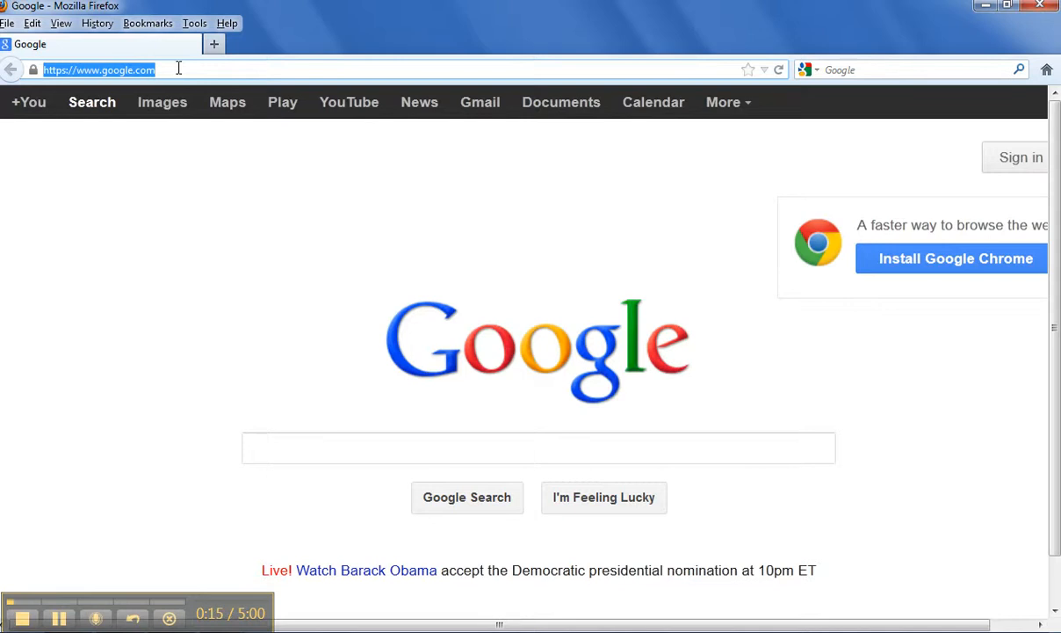
pyautogui.write('mykw')
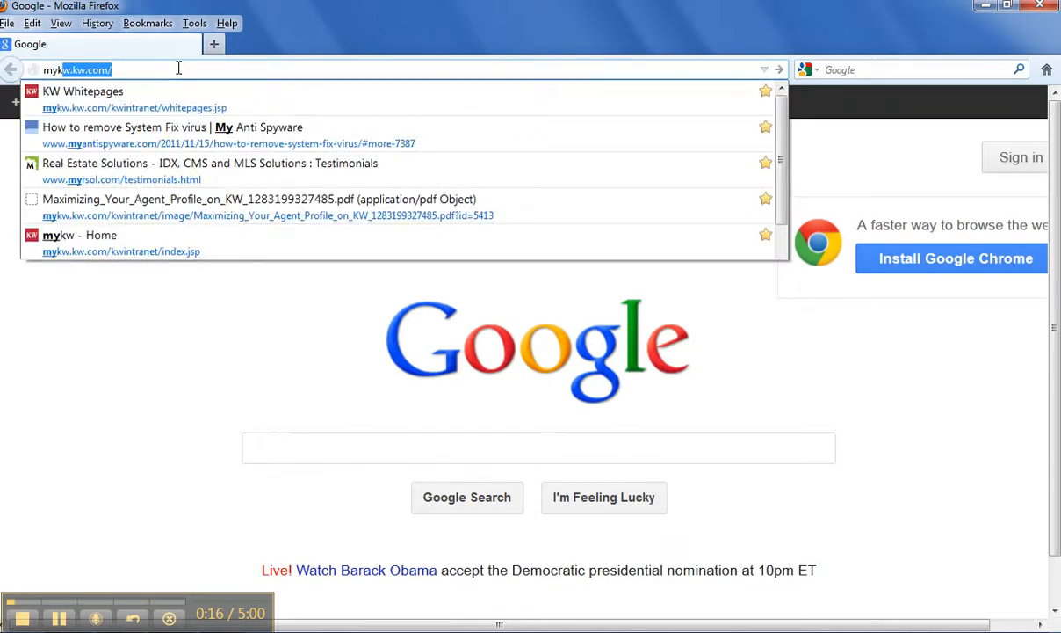
pyautogui.write('.k')
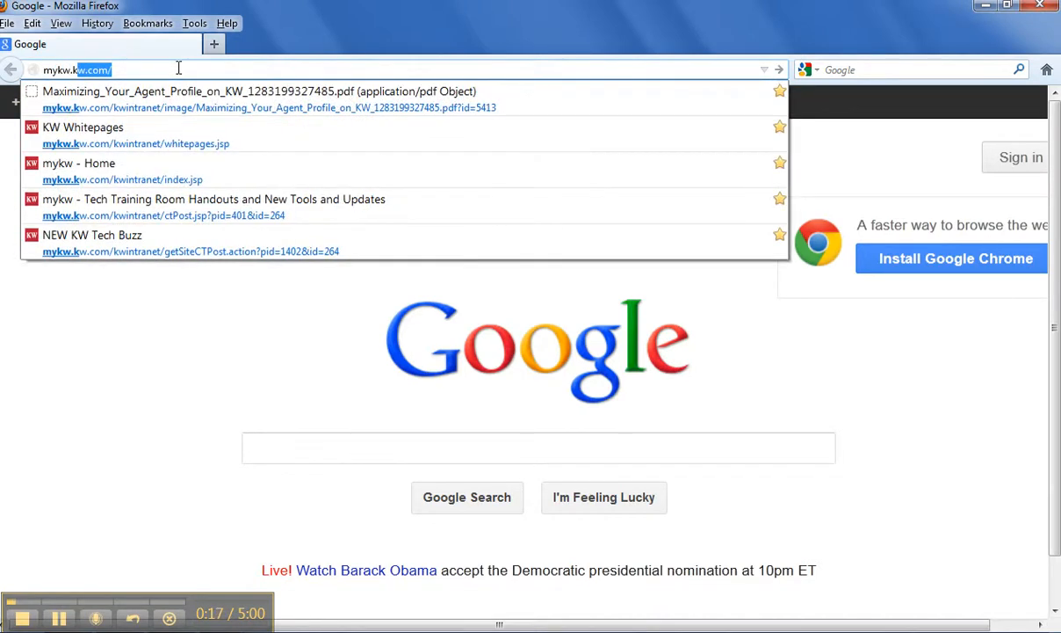
pyautogui.write('w.com')
pyautogui.press('Return')
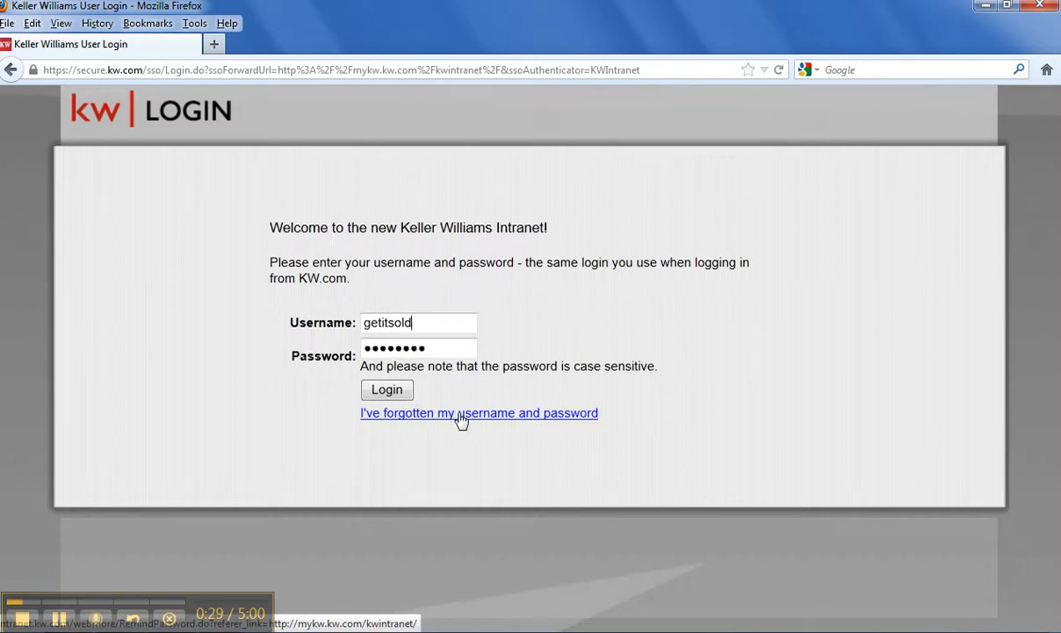
# - Visit the forgotten username/password recovery page, then return to the intranet login
pyautogui.press('Return')
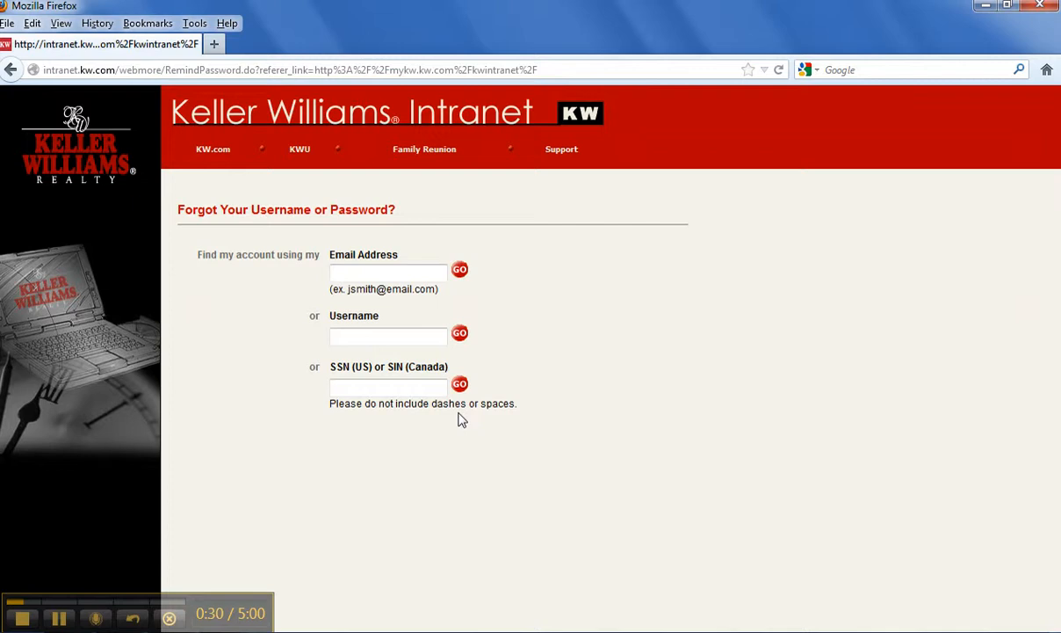
pyautogui.click(368, 387)
pyautogui.click(11, 69)
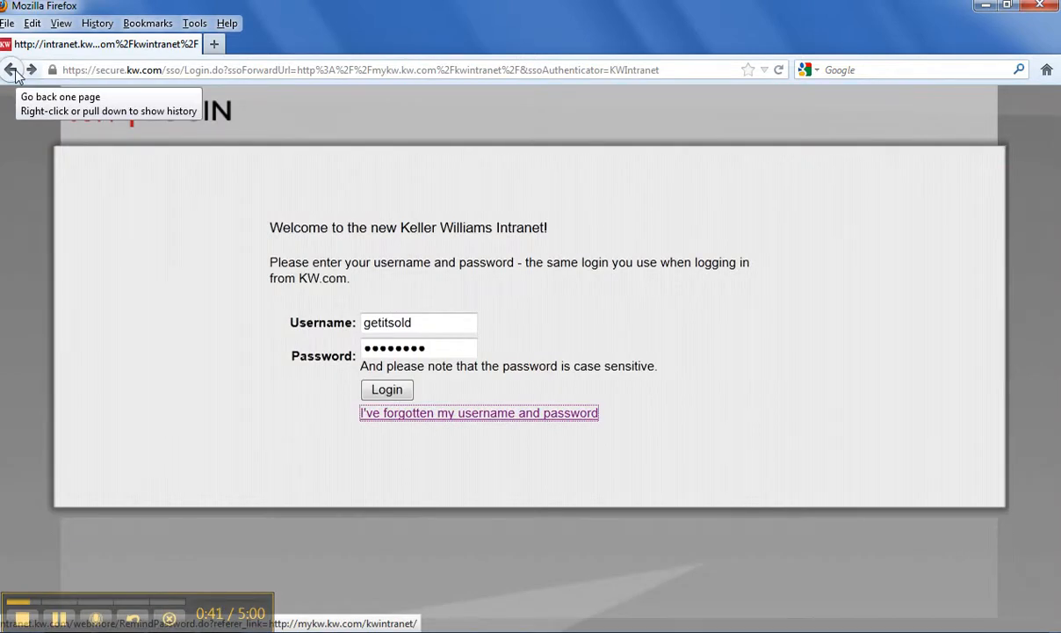
# - Sign in and switch the control panel market center to San Antonio IH-10 MC#91
pyautogui.click(387, 389)
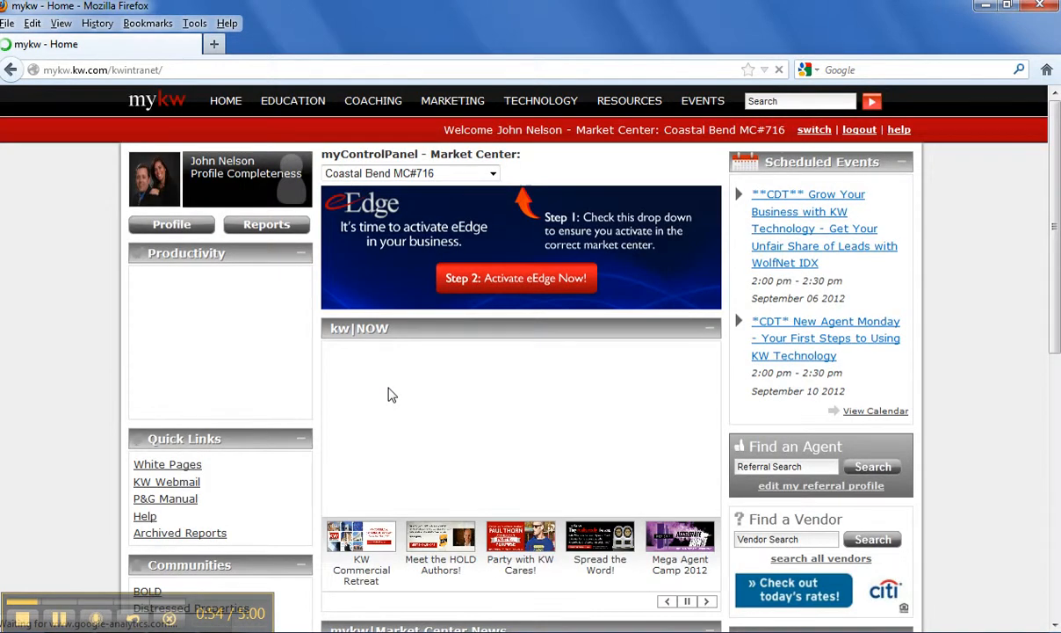
pyautogui.click(492, 173)
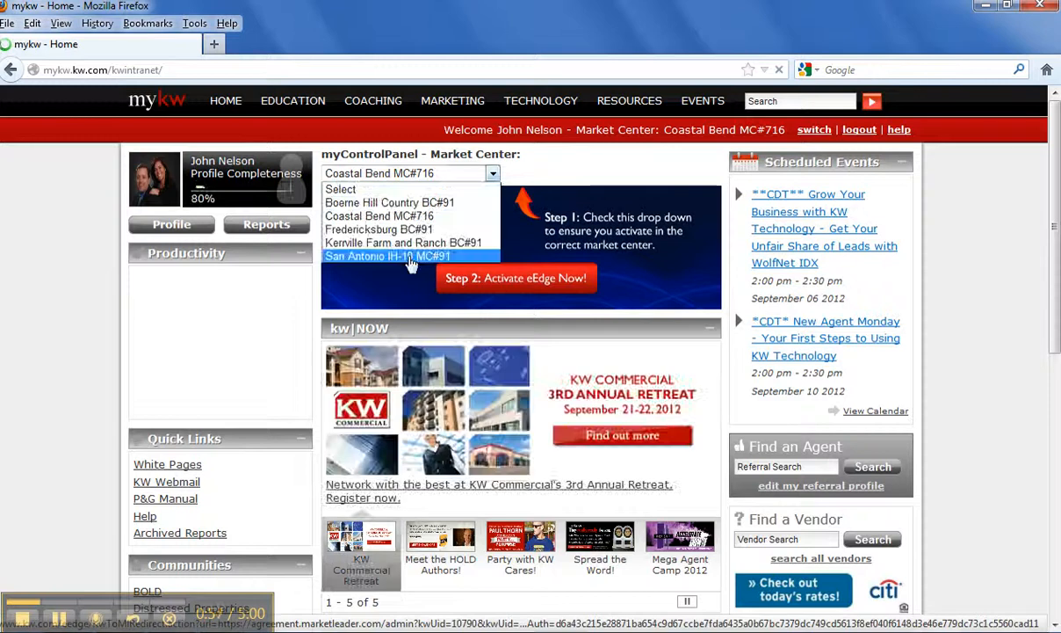
pyautogui.click(404, 208)
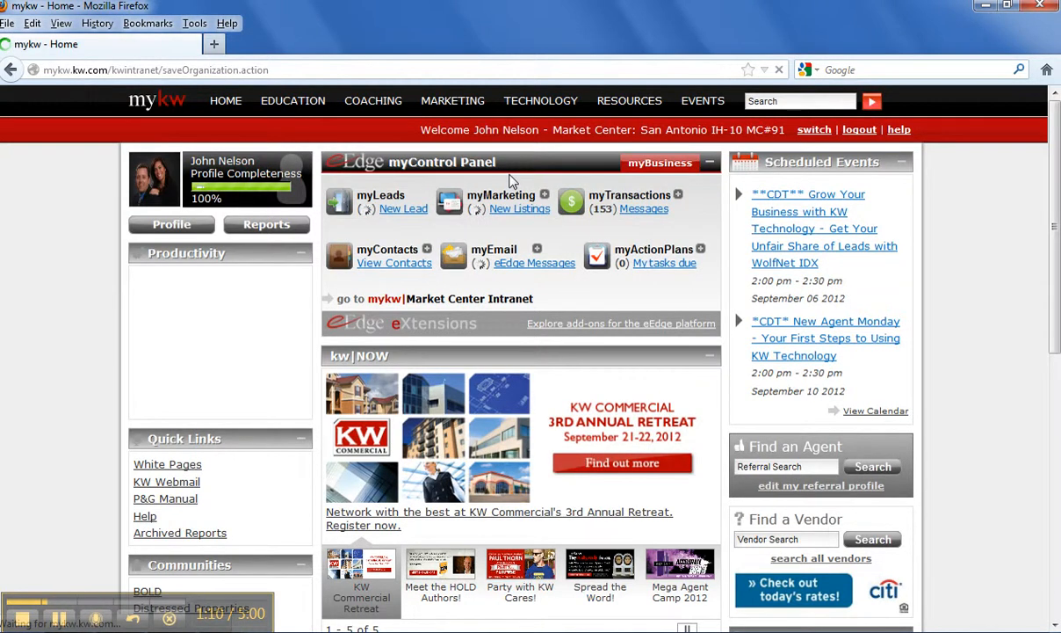
pyautogui.moveTo(226, 100)
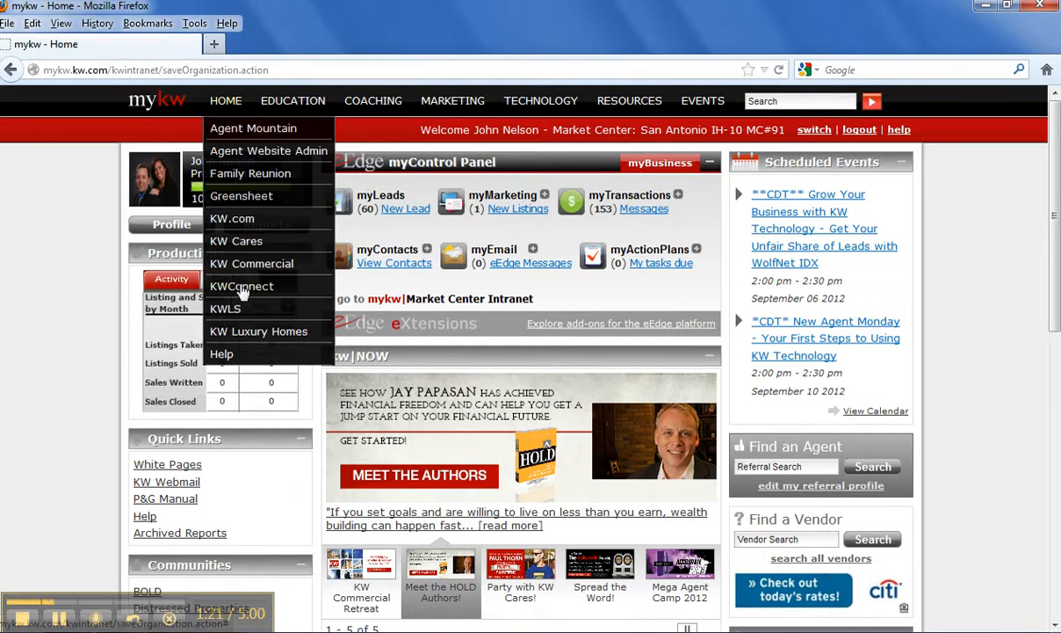
pyautogui.click(242, 286)
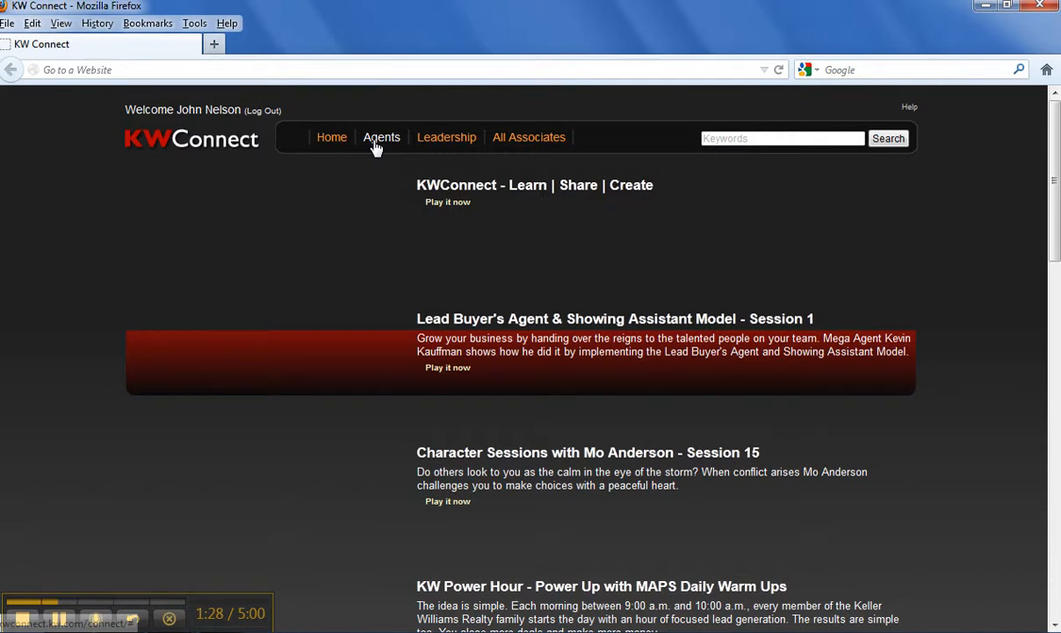
pyautogui.click(380, 137)
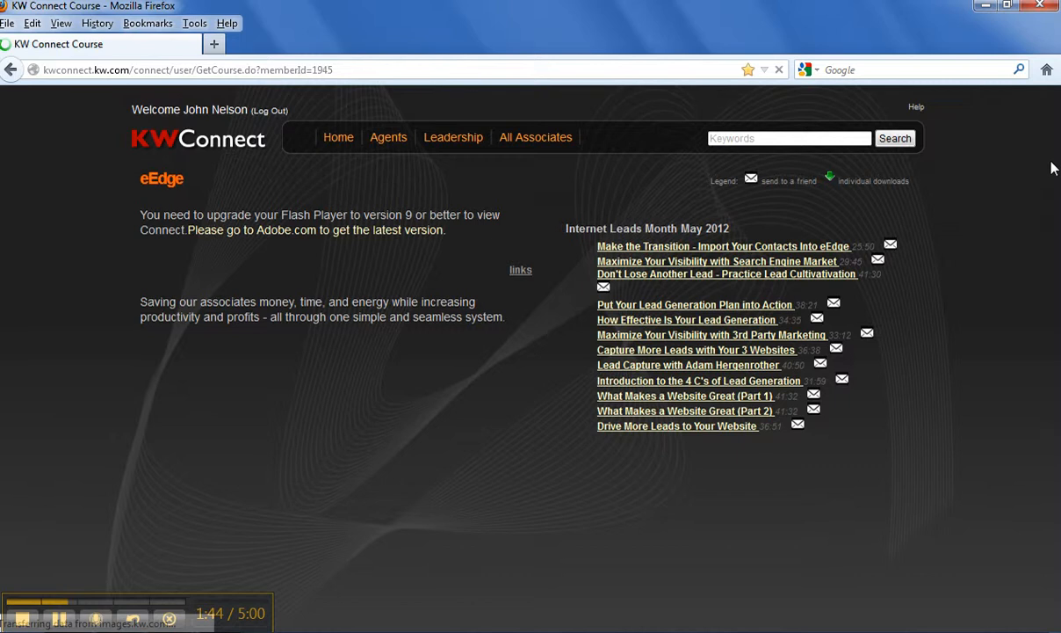
pyautogui.moveTo(1055, 167)
pyautogui.mouseDown()
pyautogui.moveTo(1024, 340)
pyautogui.moveTo(961, 421)
pyautogui.mouseUp()
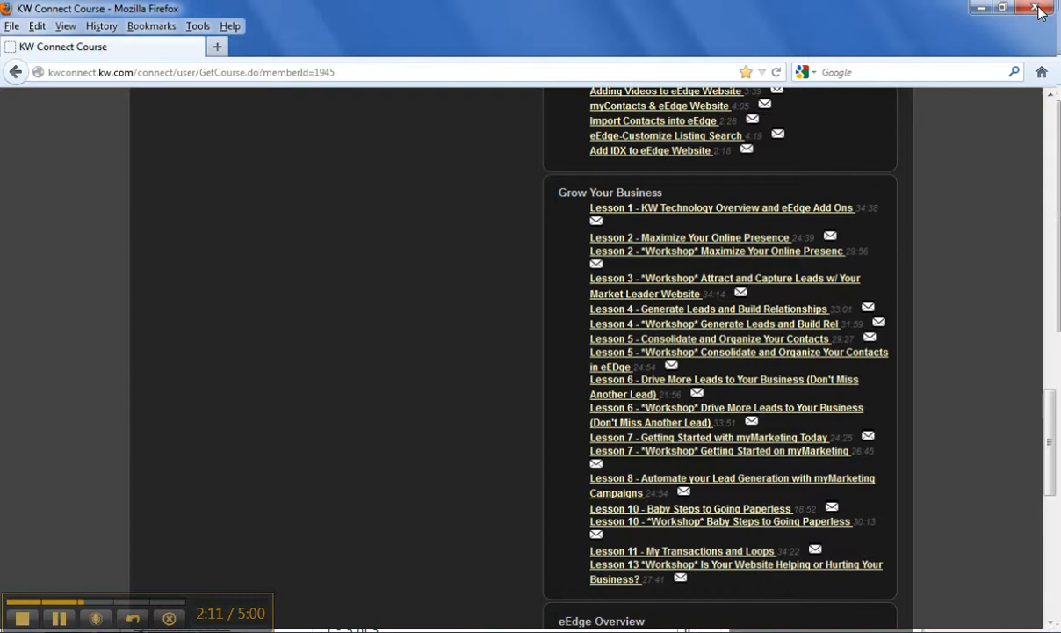
pyautogui.click(1039, 9)
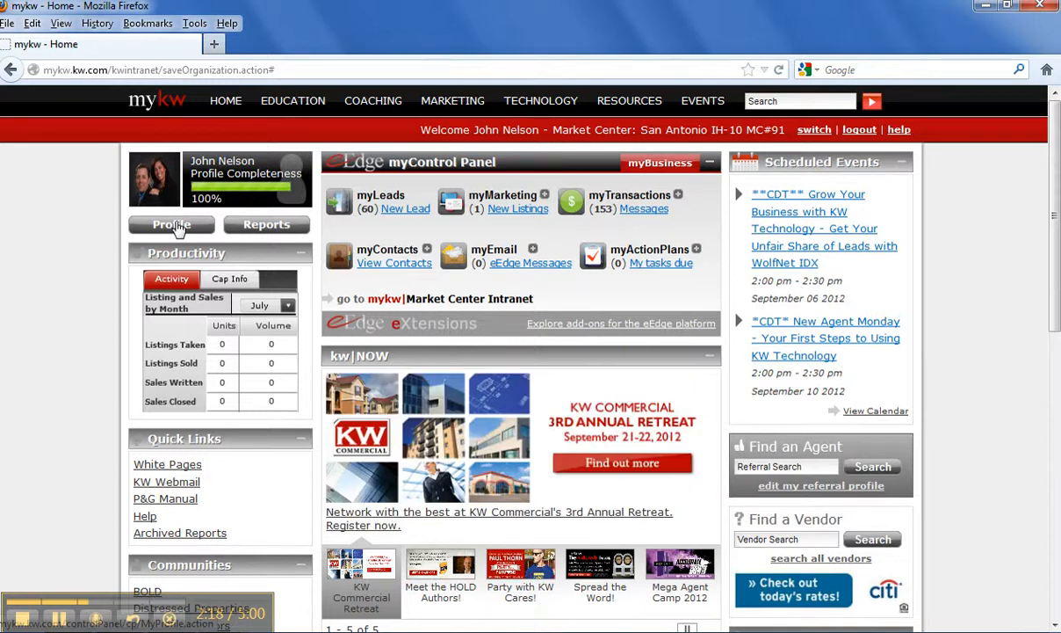
# - From the Profile contact comparison, edit the Whitepages entry in a new tab
pyautogui.click(178, 228)
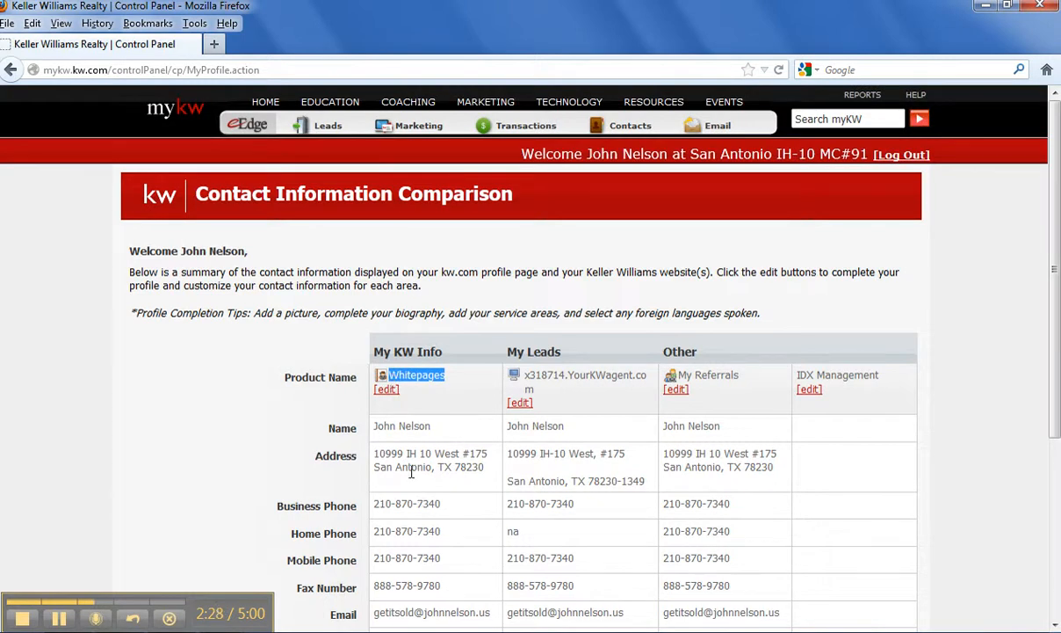
pyautogui.click(384, 391)
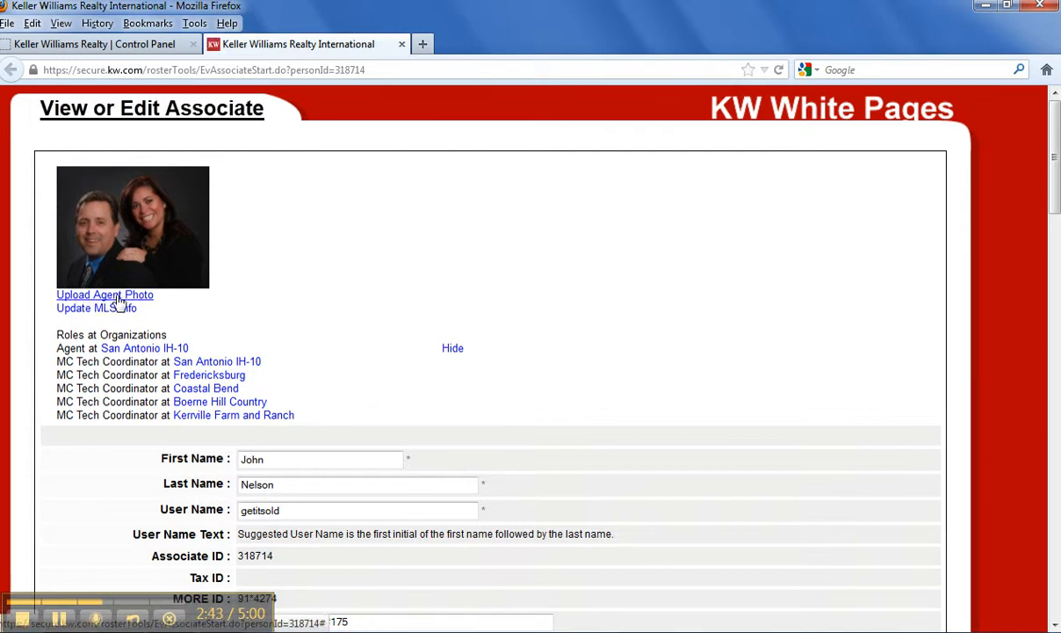
# - Launch the Upload Agent Photo tool, always trusting its publisher and running the Java app
pyautogui.click(119, 297)
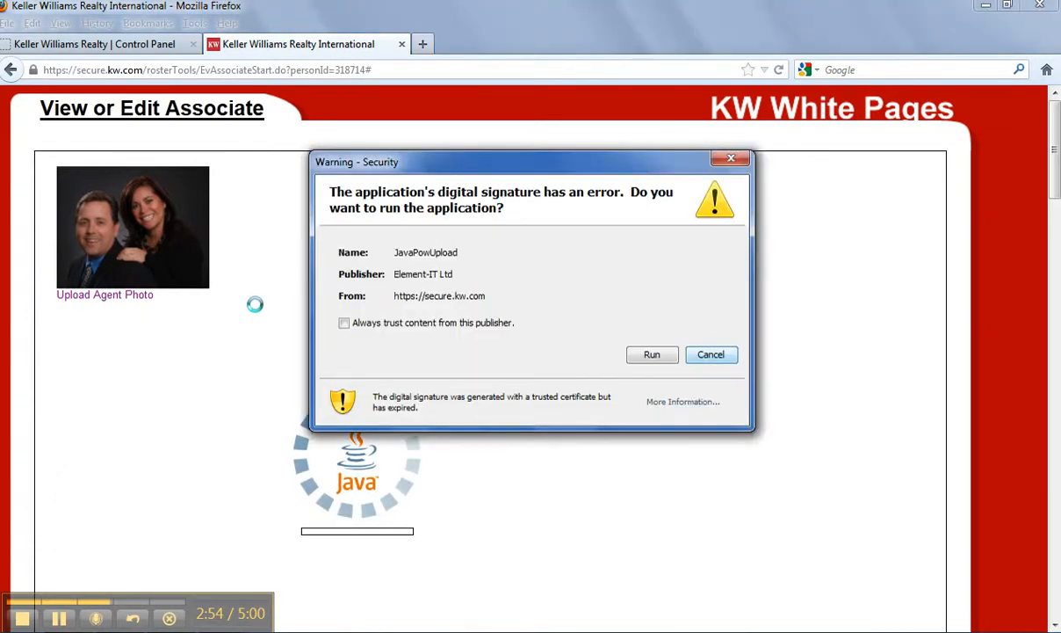
pyautogui.click(343, 323)
pyautogui.click(652, 354)
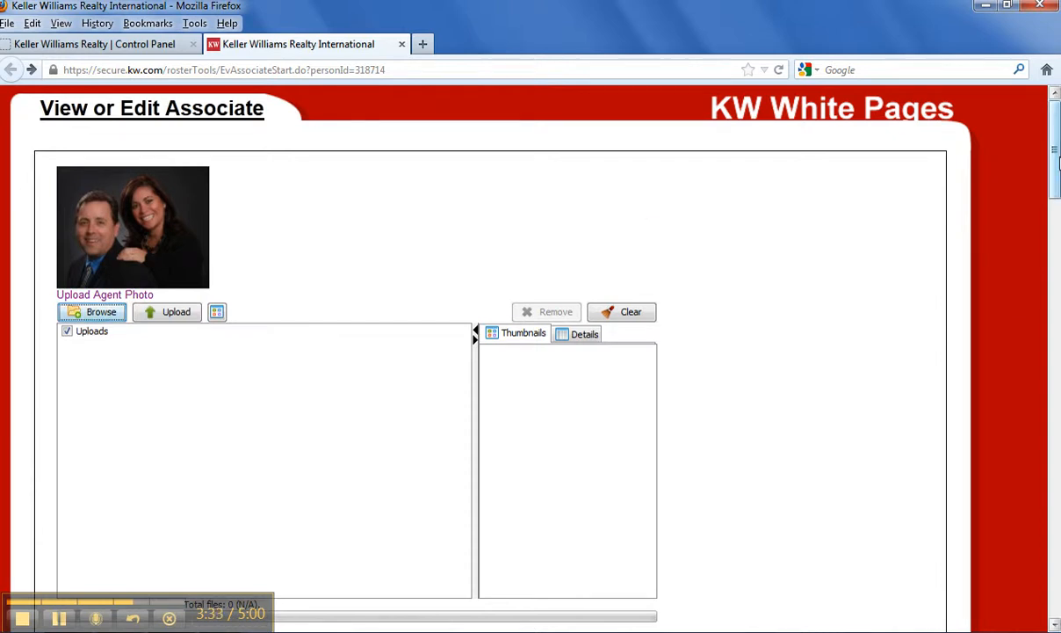
pyautogui.moveTo(1054, 178)
pyautogui.mouseDown()
pyautogui.moveTo(1041, 278)
pyautogui.moveTo(1046, 348)
pyautogui.mouseUp()
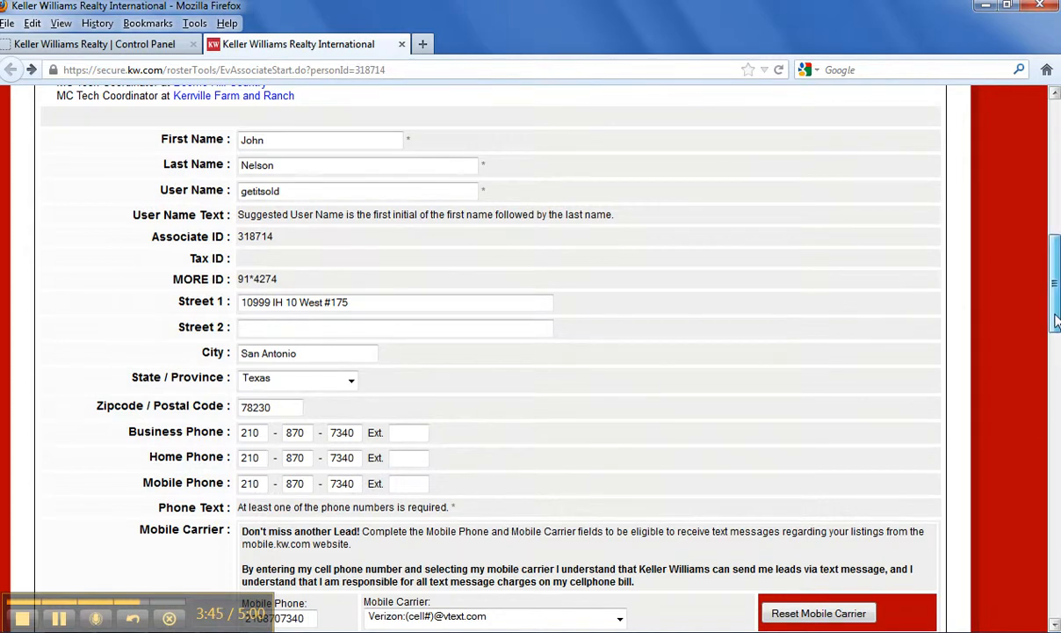
pyautogui.moveTo(1055, 327); pyautogui.dragTo(1055, 329)
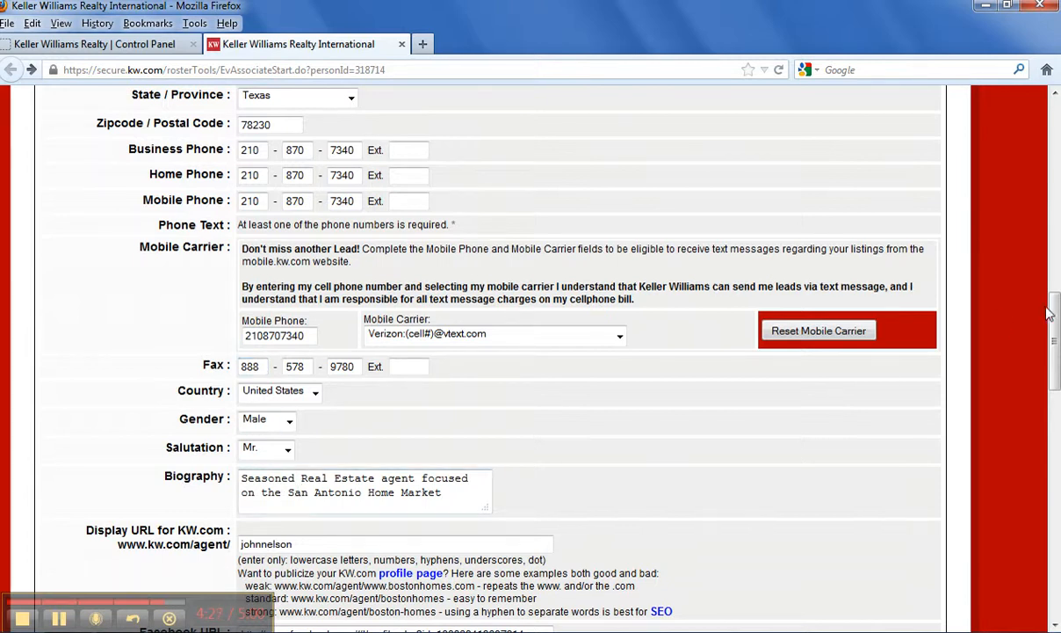
pyautogui.moveTo(1055, 316); pyautogui.dragTo(1056, 404)
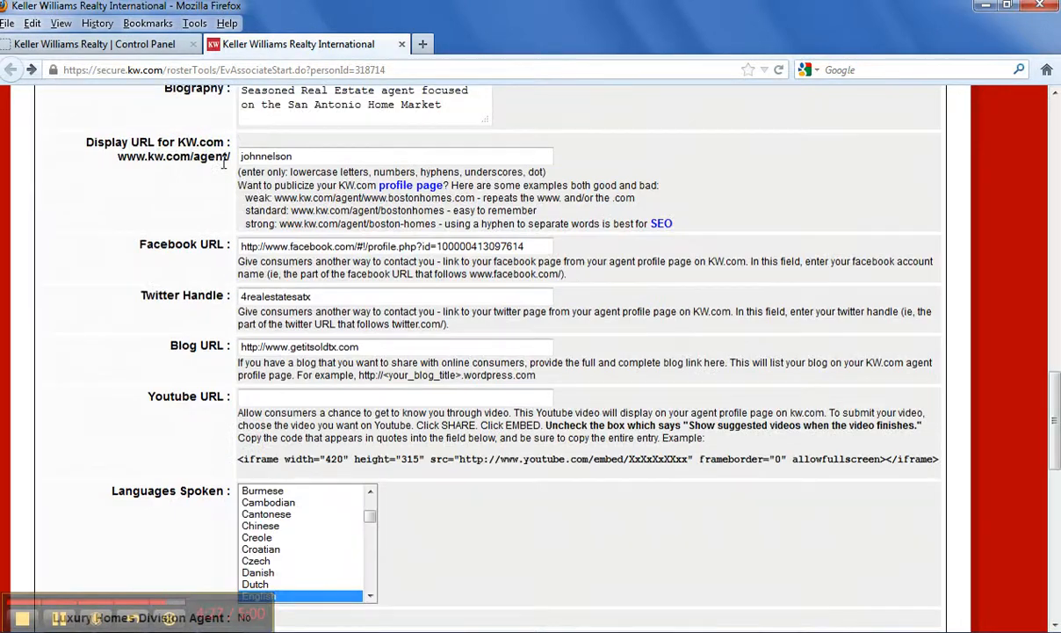
pyautogui.click(299, 155)
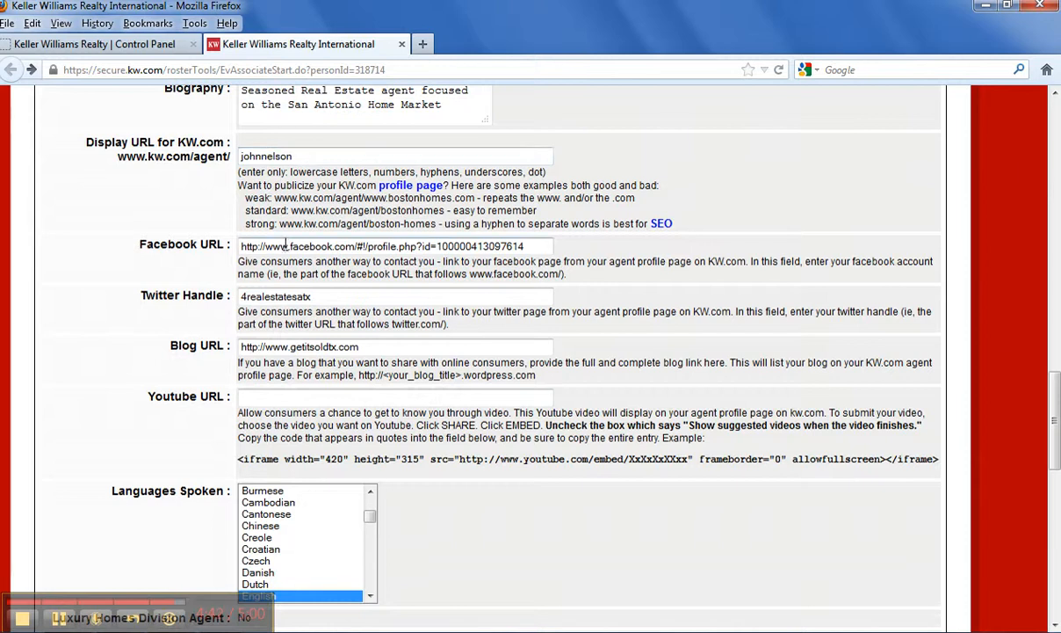
pyautogui.moveTo(282, 246)
pyautogui.mouseDown()
pyautogui.moveTo(523, 248)
pyautogui.moveTo(233, 251)
pyautogui.mouseUp()
pyautogui.click(546, 249)
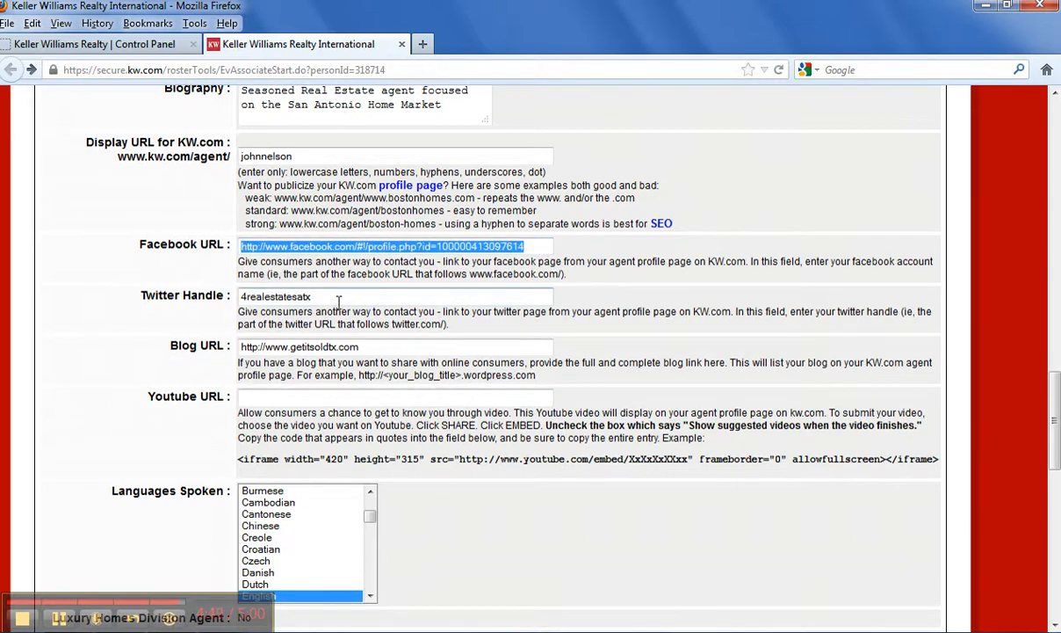
pyautogui.moveTo(320, 296); pyautogui.dragTo(238, 296)
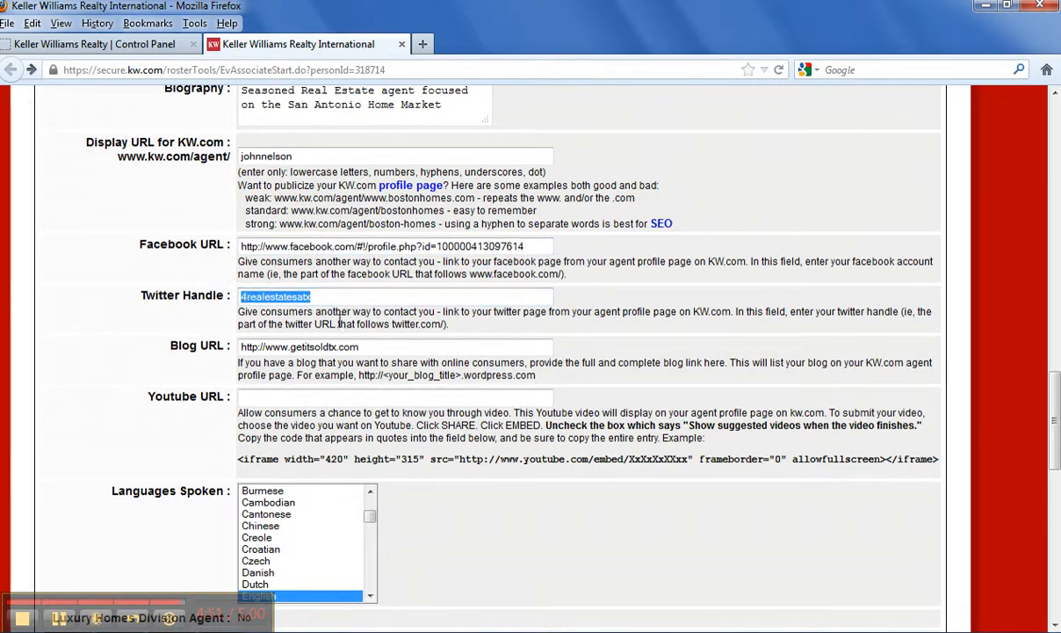
pyautogui.moveTo(361, 346); pyautogui.dragTo(231, 344)
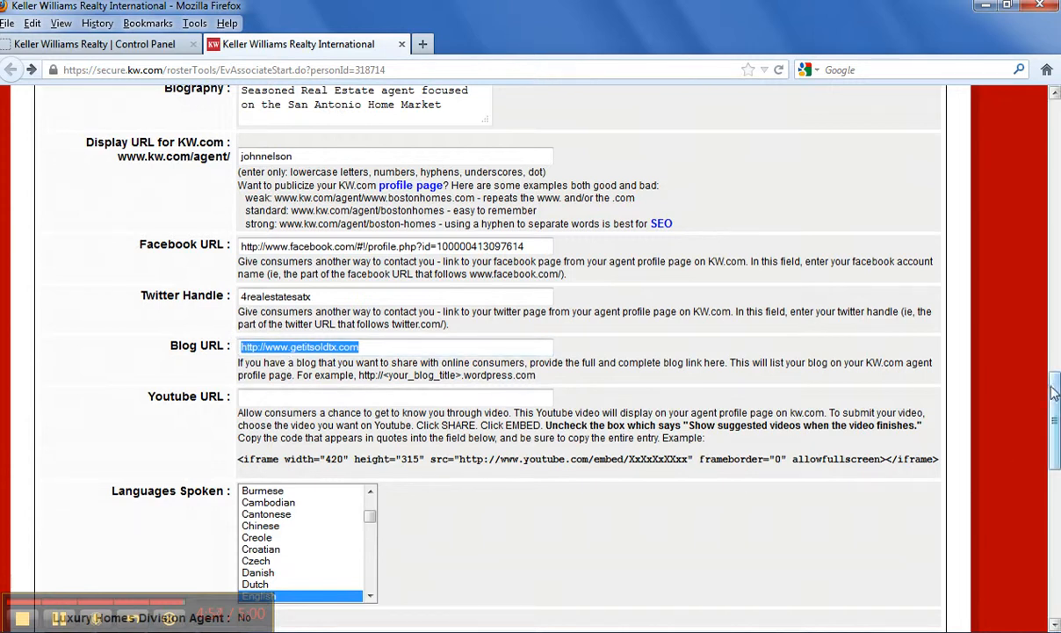
pyautogui.moveTo(1055, 384); pyautogui.dragTo(1055, 505)
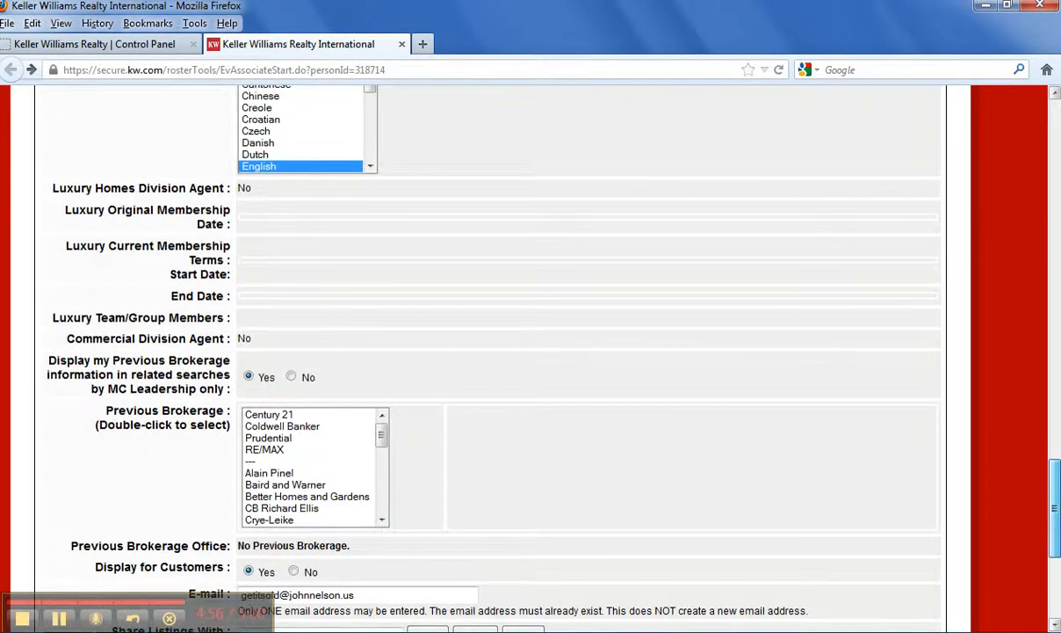